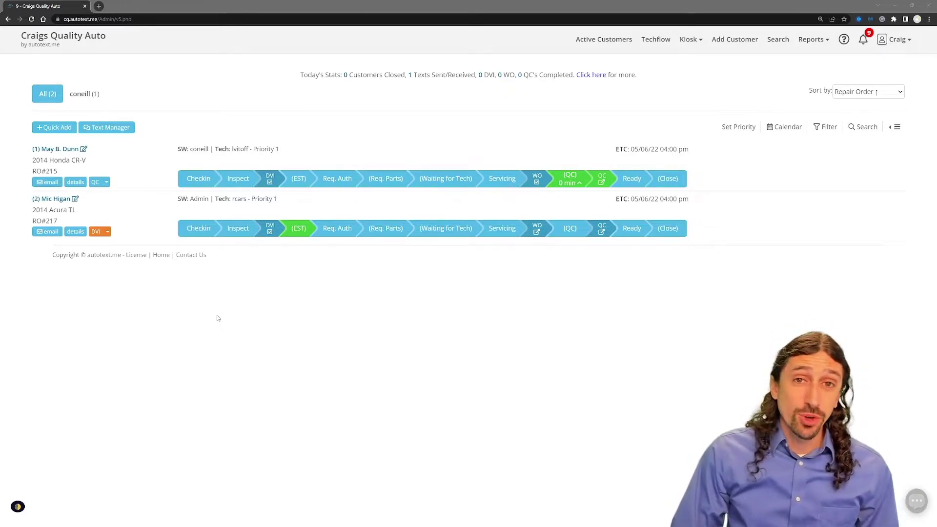
Open the quality control sheet for the 2014 Honda CR-V on RO#215.
click(106, 182)
click(117, 279)
click(577, 182)
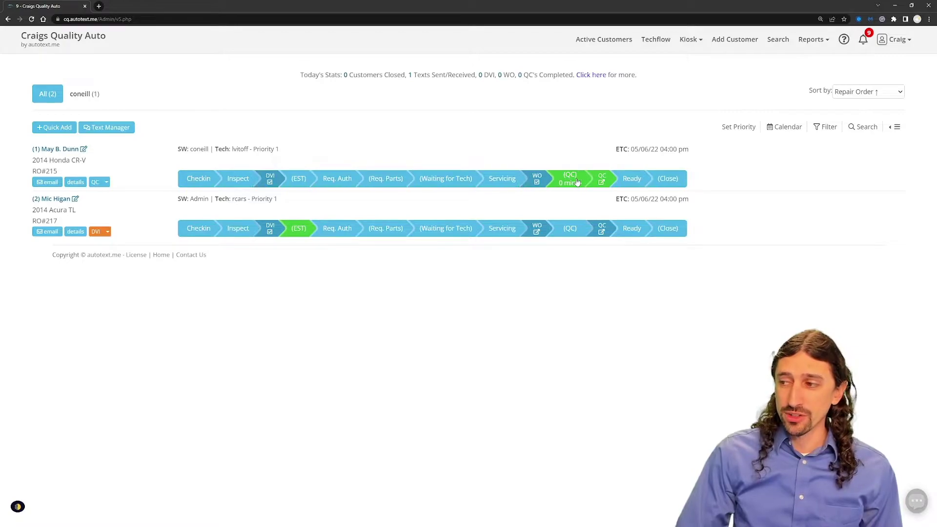
click(94, 183)
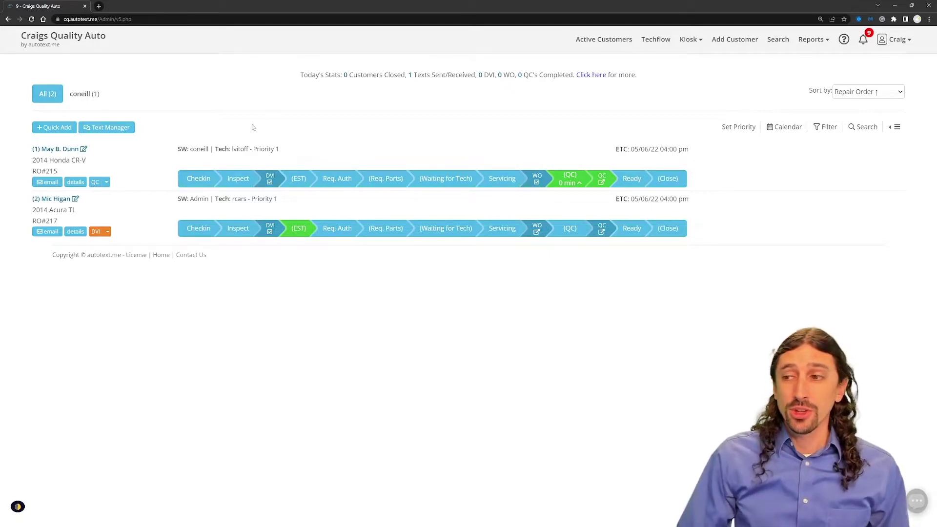
click(601, 179)
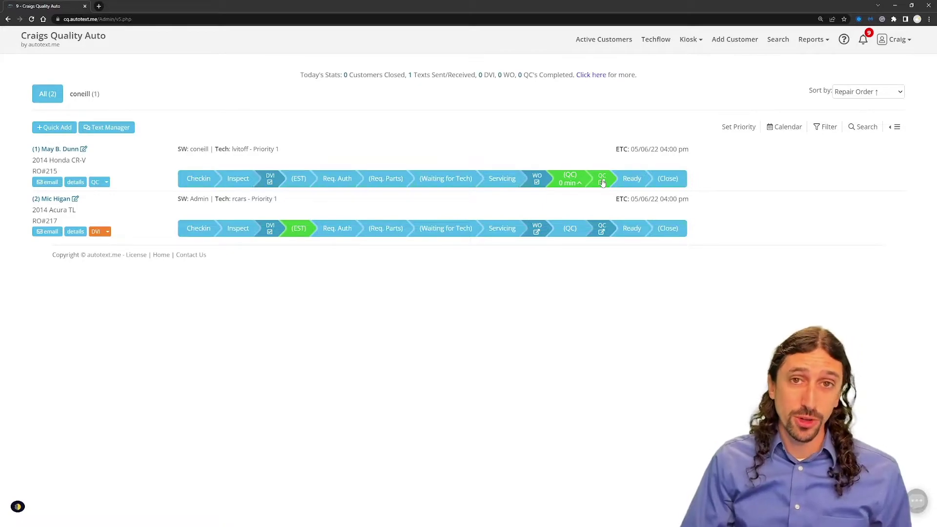
click(602, 182)
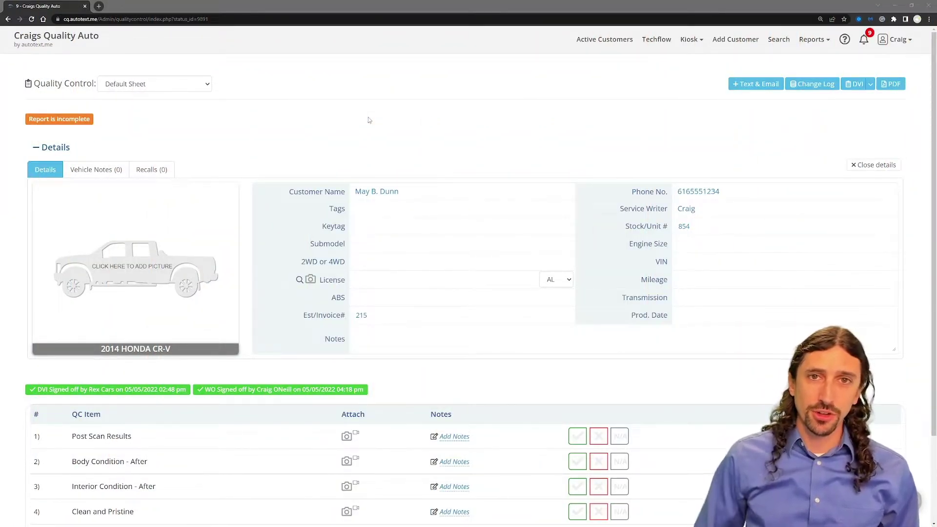
Collapse the vehicle details section and check the available quality control sheets, keeping Default Sheet.
click(52, 147)
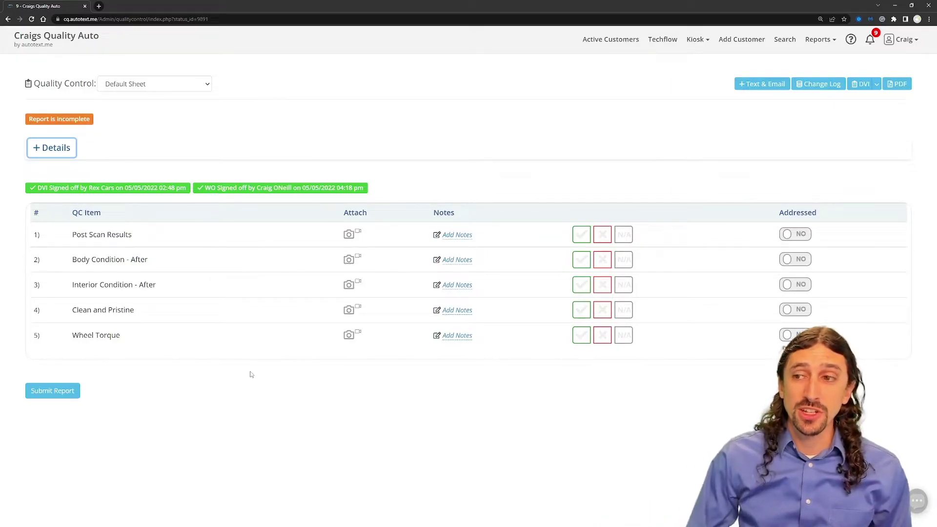
click(175, 89)
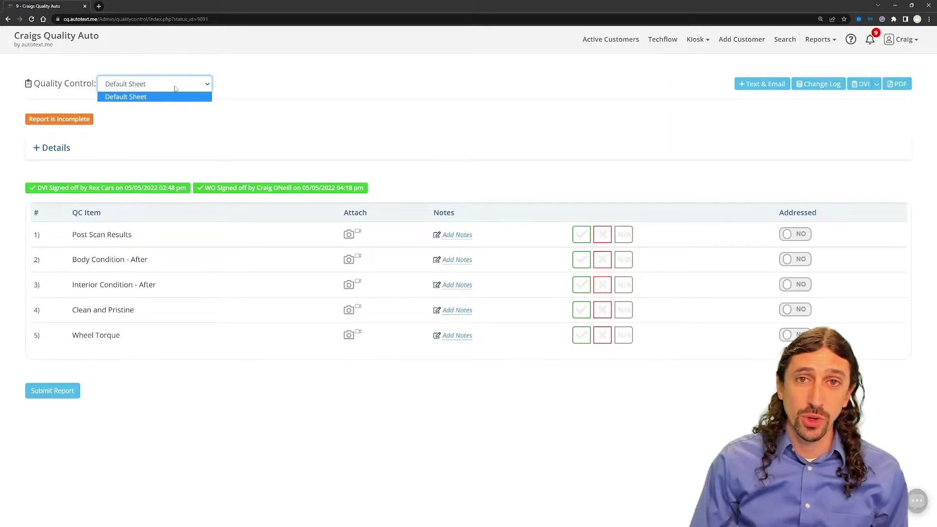
click(289, 85)
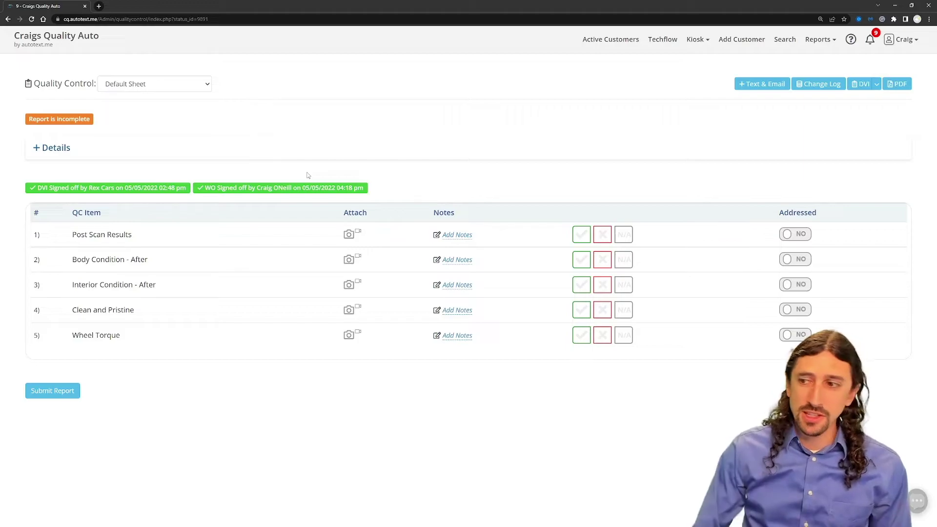
Pass Post Scan Results, Body Condition - After and Interior Condition - After; fail Clean and Pristine and mark it addressed.
click(581, 235)
click(584, 258)
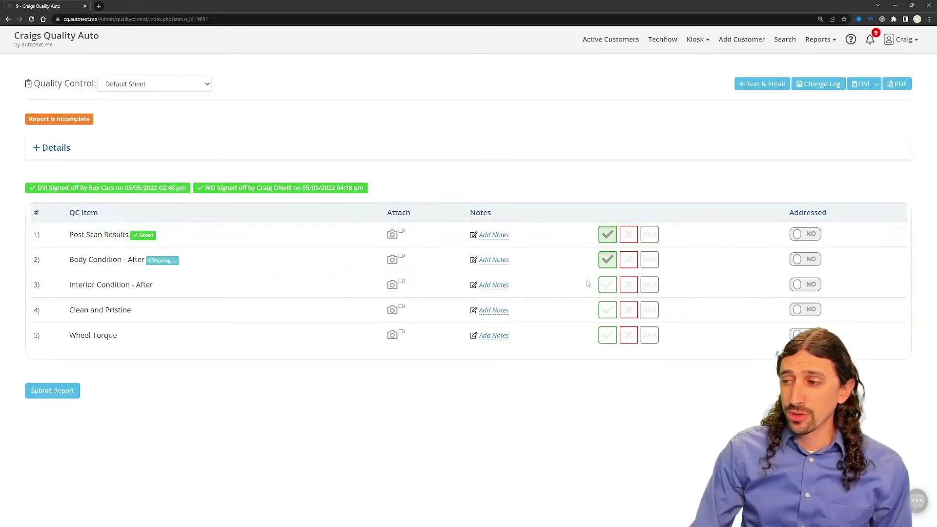
click(601, 285)
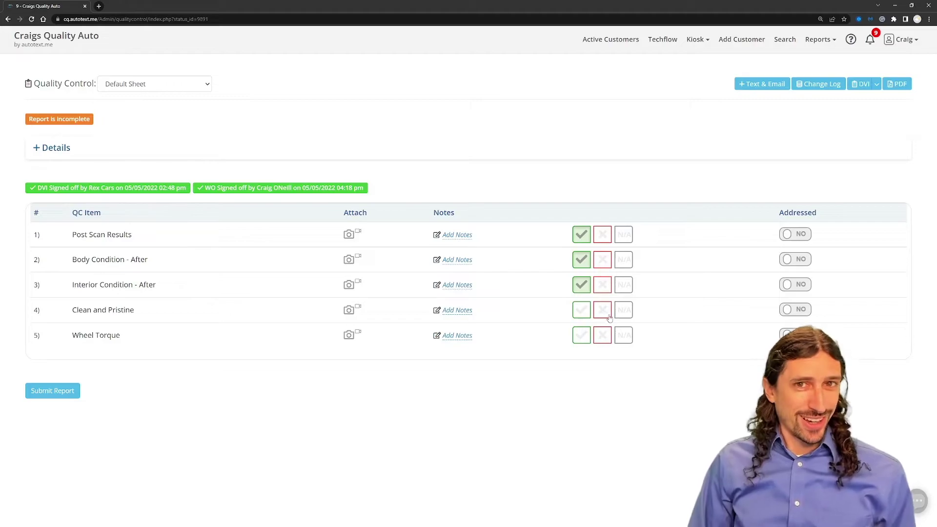
click(602, 311)
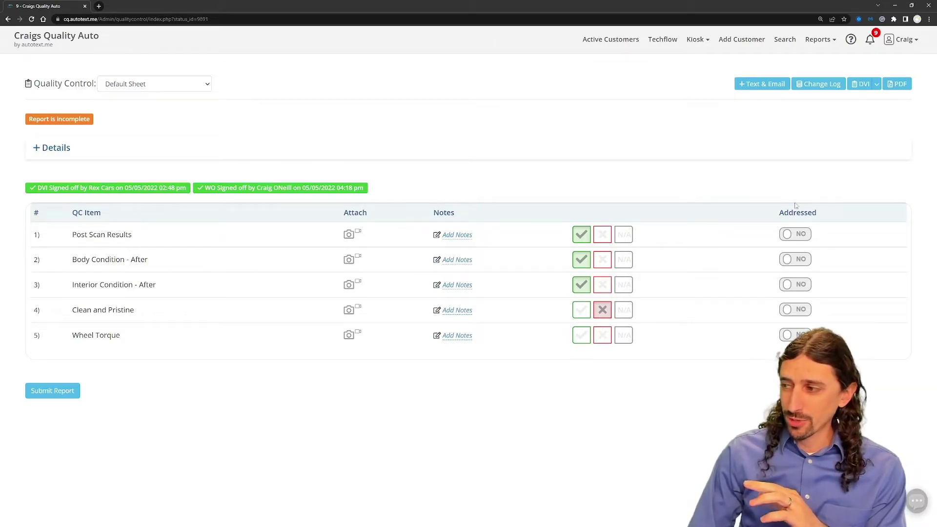
click(795, 311)
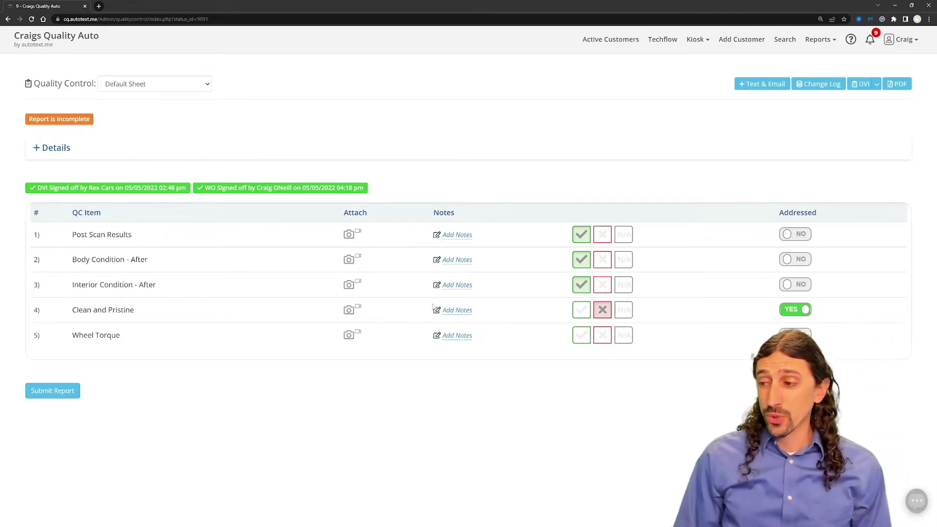
Replace the placeholder note on Clean and Pristine with one naming the person who left footprints on the floormat, and save it.
click(462, 315)
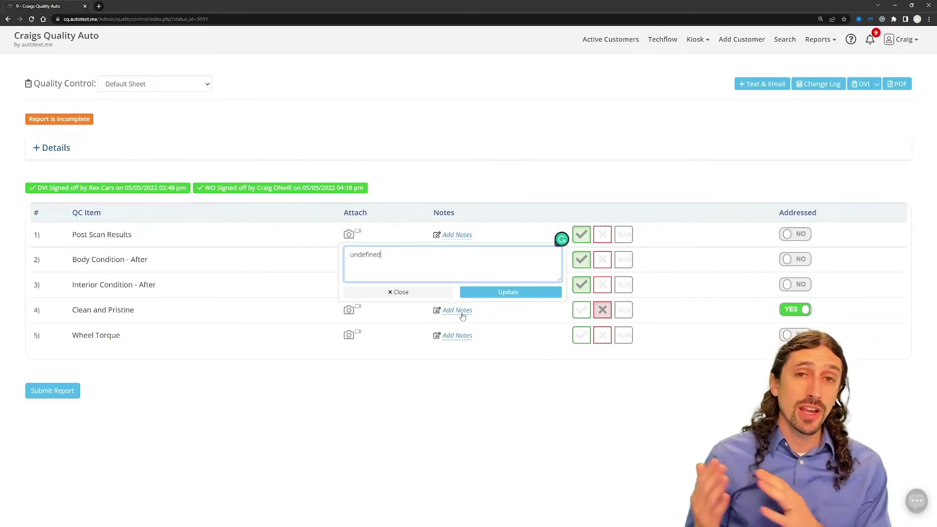
key(BackSpace)
key(BackSpace)
key(BackSpace)
key(BackSpace)
key(BackSpace)
key(BackSpace)
key(BackSpace)
key(BackSpace)
key(BackSpace)
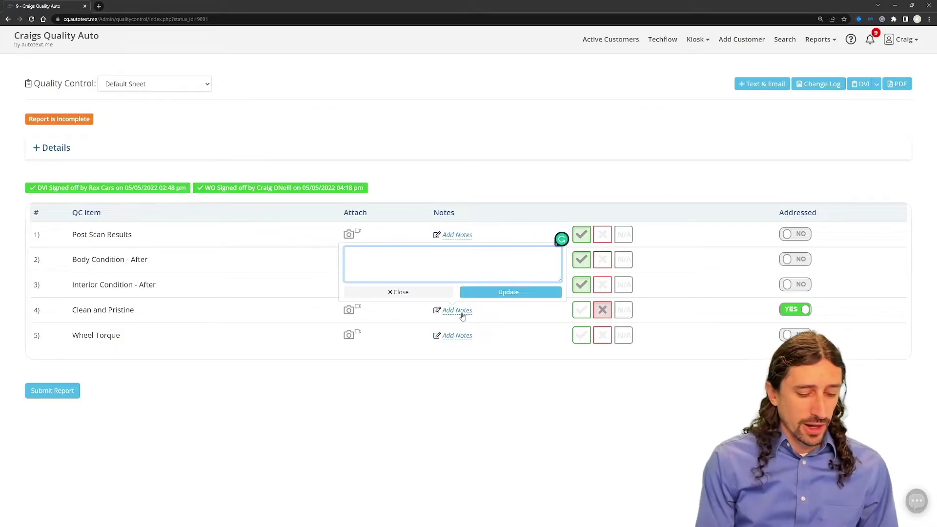
text(Lee left )
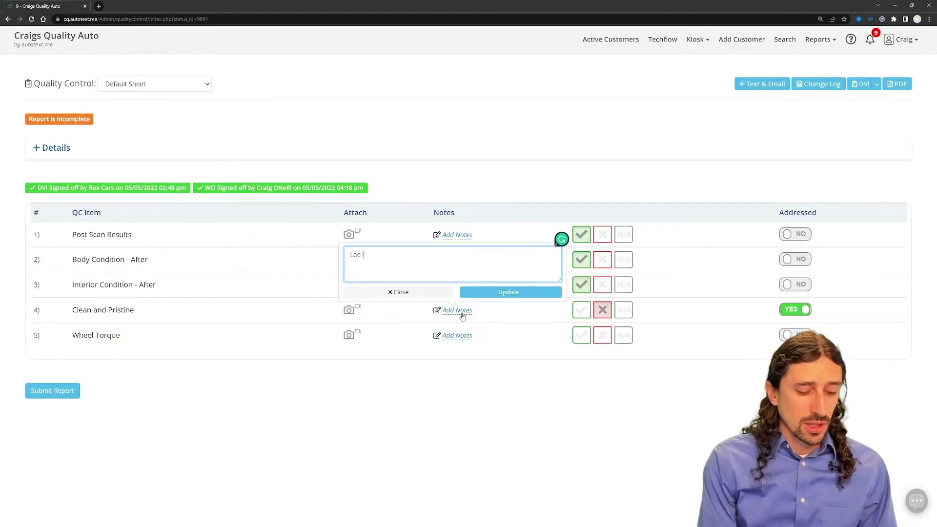
text(foo)
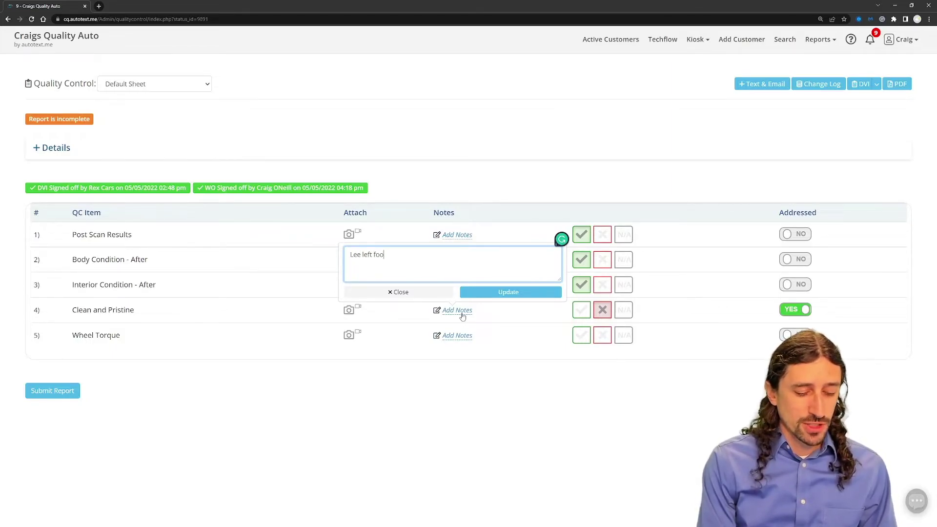
text(tprints on the f)
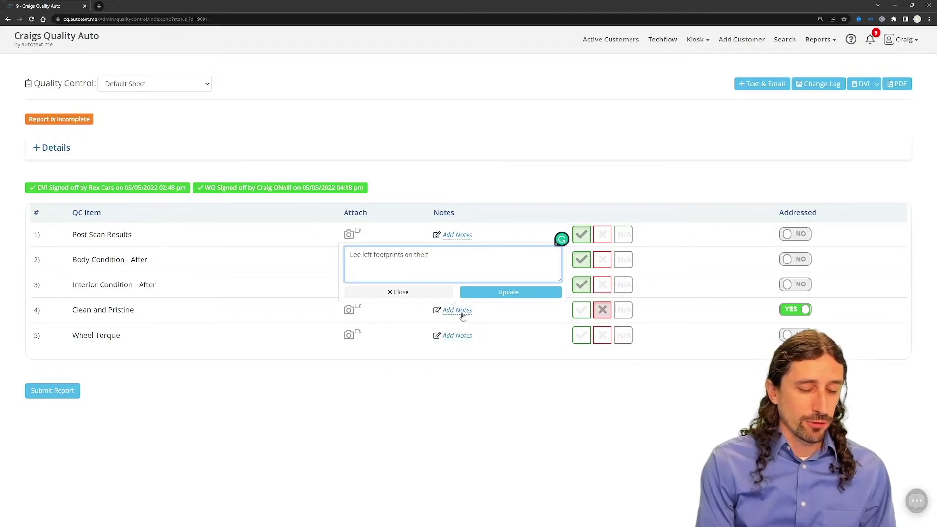
text(loormat.)
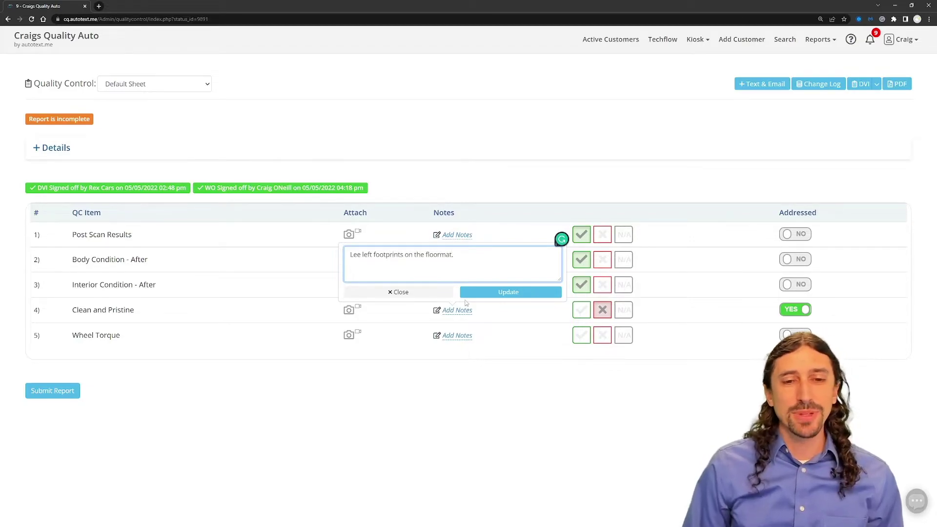
click(489, 291)
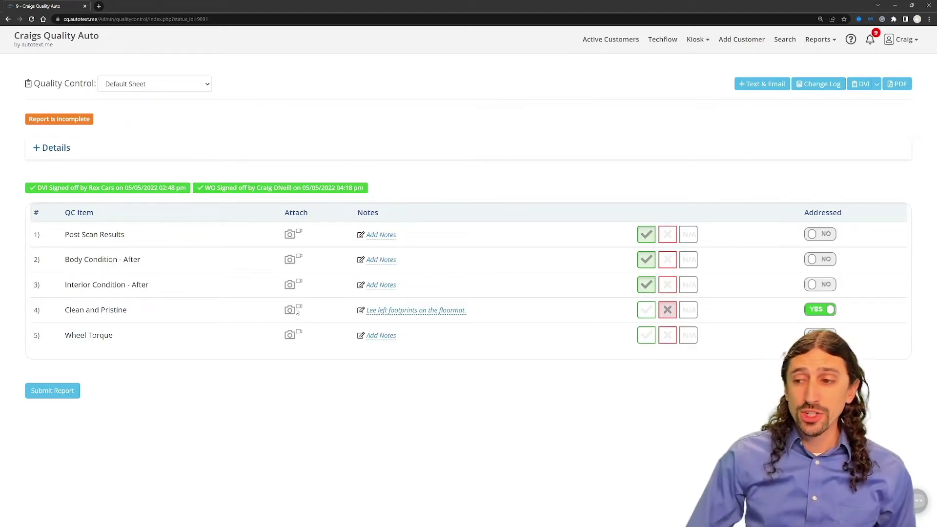
Submit the quality control report and mark the Brake Fluid, Power Steering Fluid and Coolant/antifreeze DVI items as addressed.
click(69, 392)
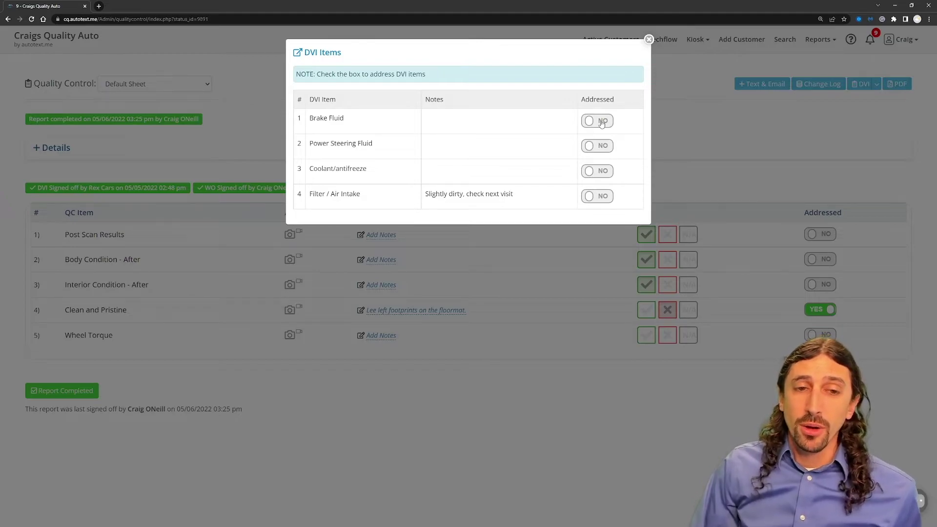
click(600, 122)
click(605, 179)
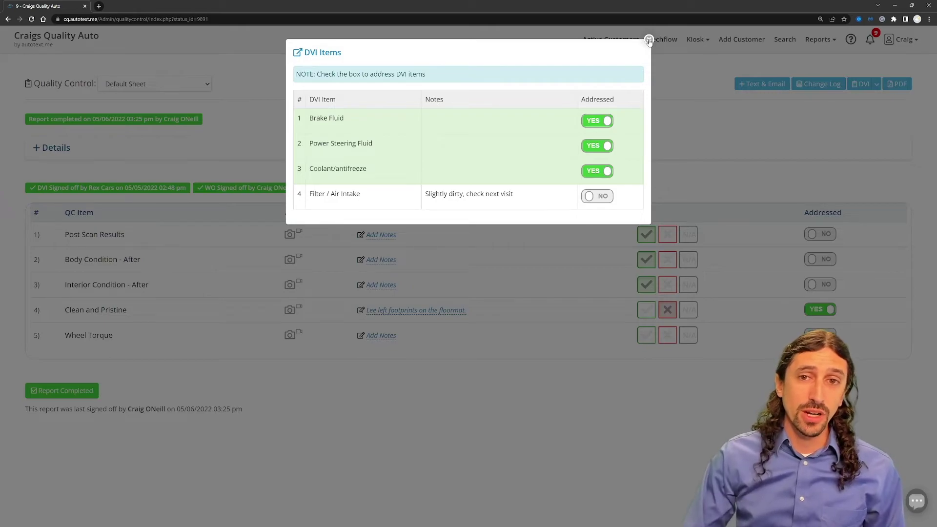
click(648, 40)
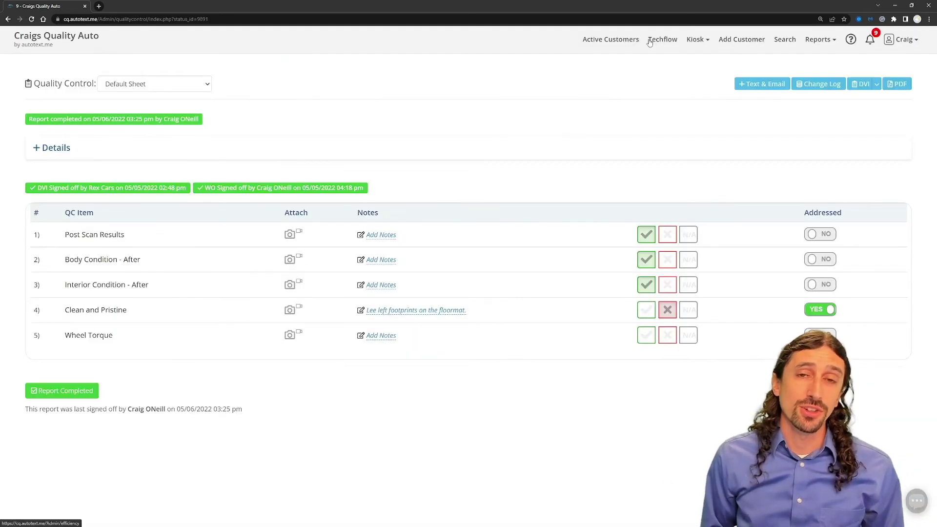